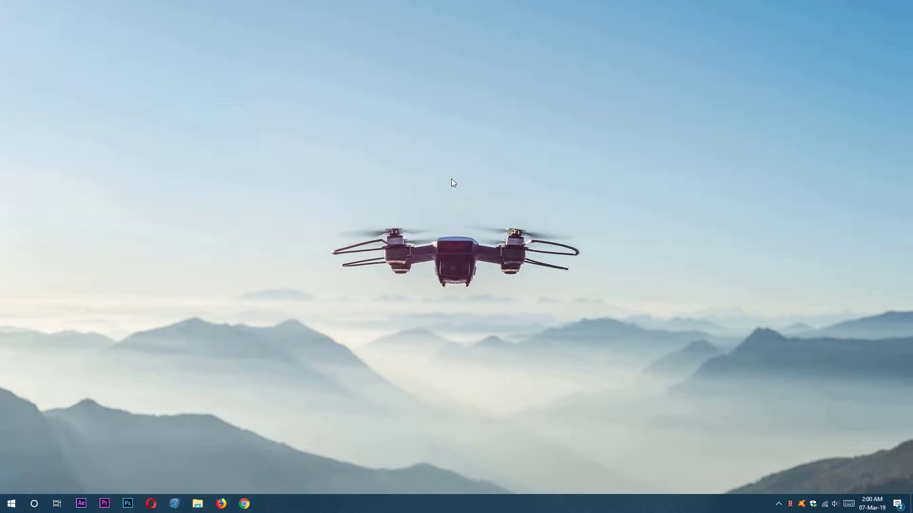
# Step: Open Settings with Win+I and go to System > Display (100% scale, 1920 × 1080)
pyautogui.press('super+i')
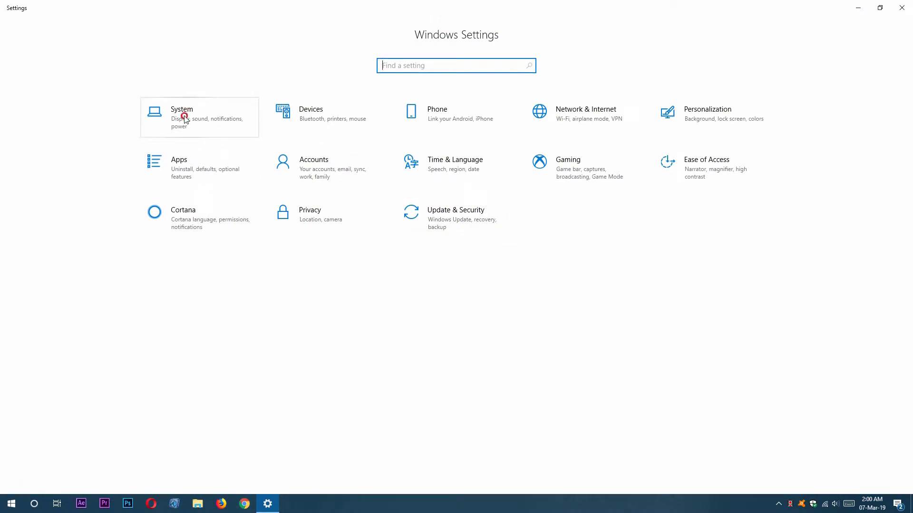
pyautogui.click(184, 118)
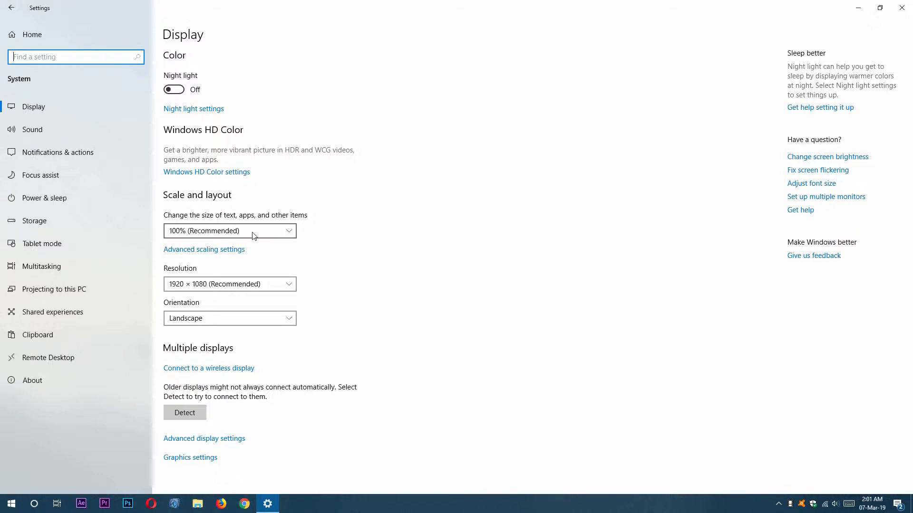
pyautogui.click(265, 232)
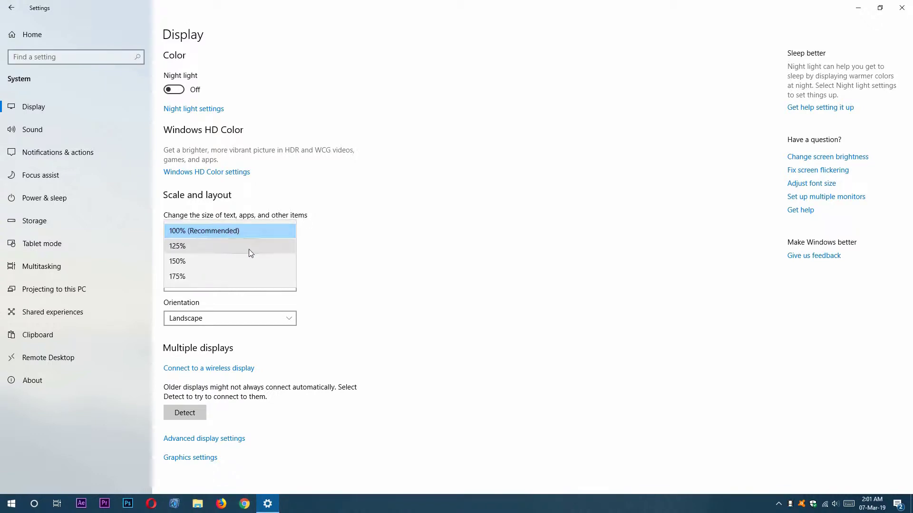
pyautogui.click(195, 248)
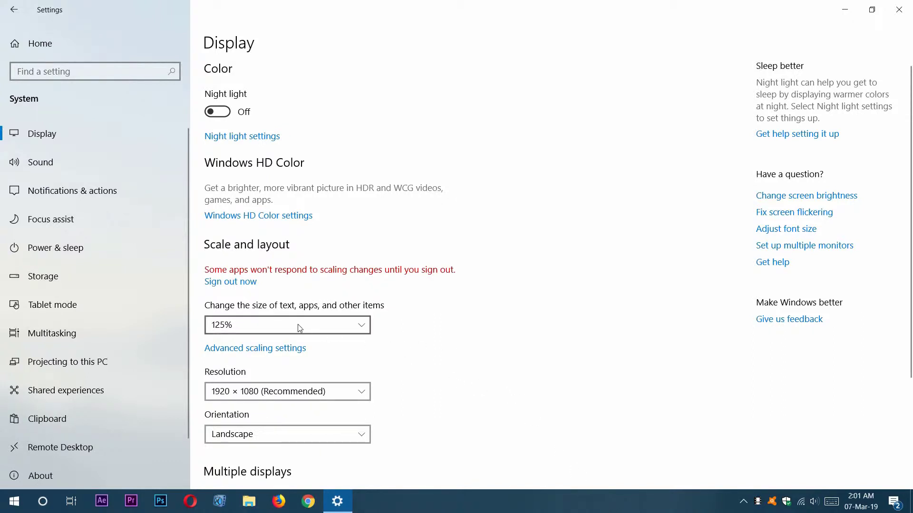
pyautogui.click(318, 328)
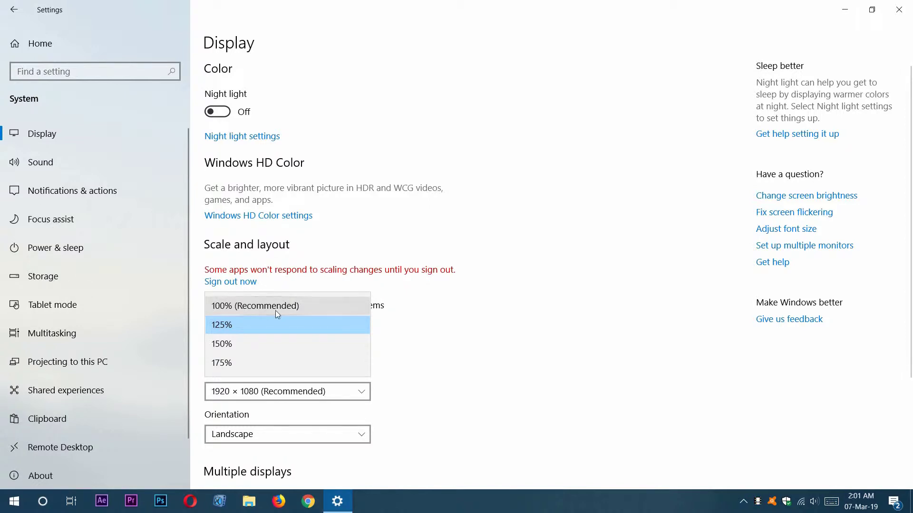
pyautogui.click(309, 306)
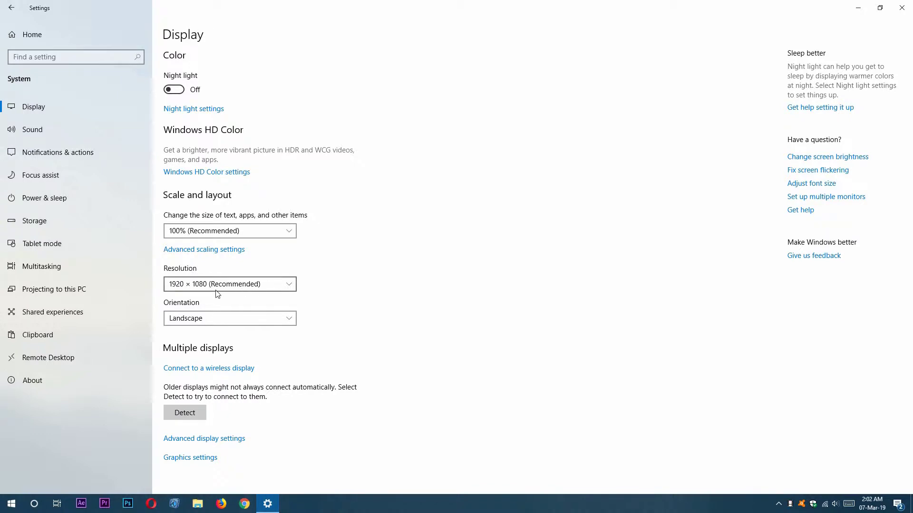
pyautogui.click(290, 285)
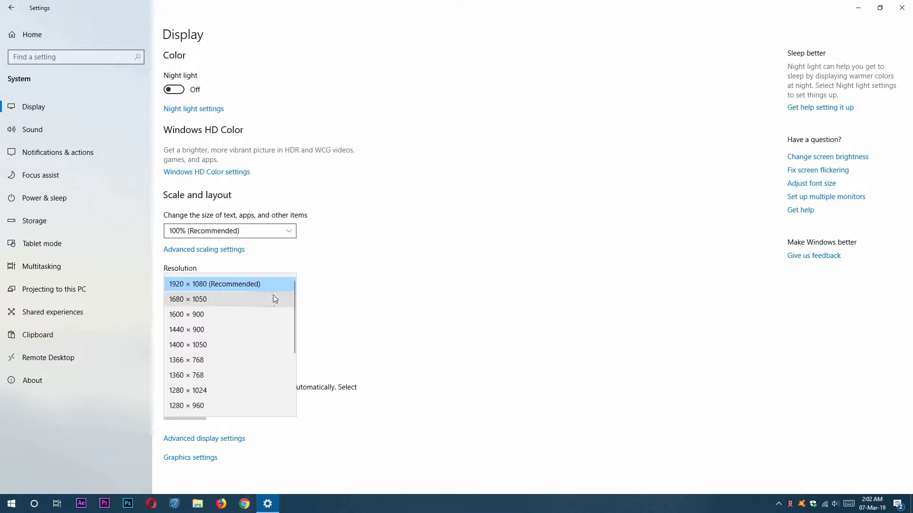
pyautogui.moveTo(291, 319); pyautogui.dragTo(290, 342)
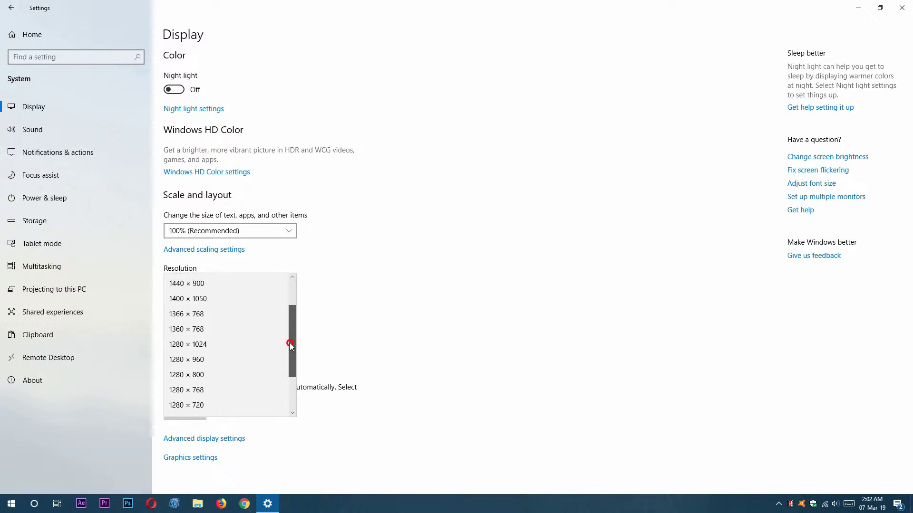
pyautogui.click(211, 315)
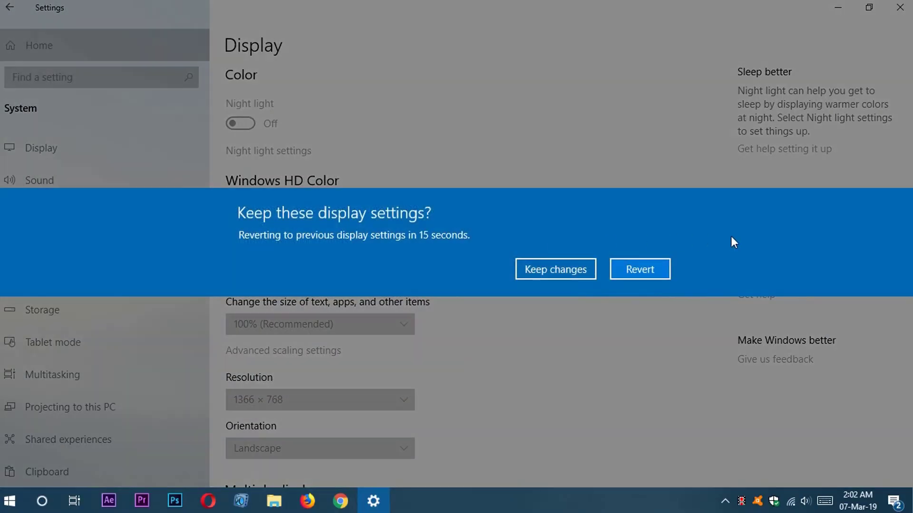
pyautogui.click(530, 260)
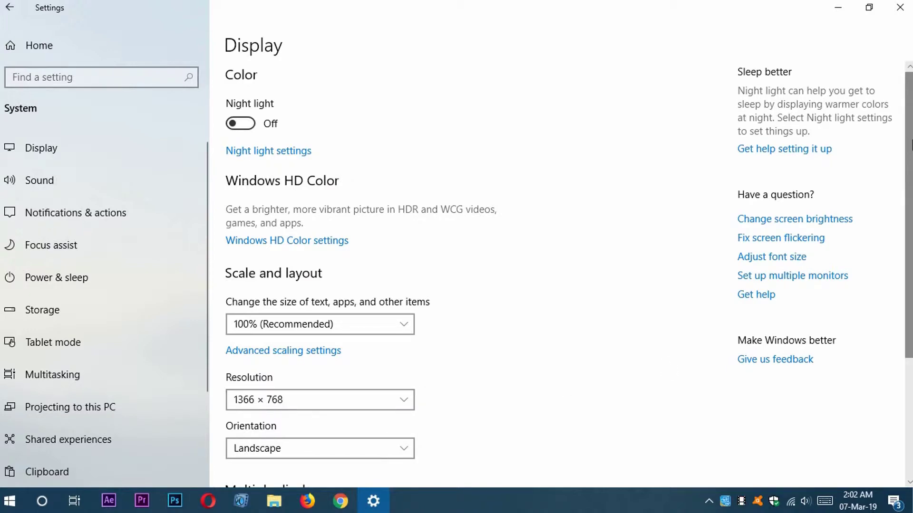
pyautogui.scroll(-4, 557, 266)
pyautogui.scroll(2, 556, 266)
pyautogui.scroll(2, 365, 398)
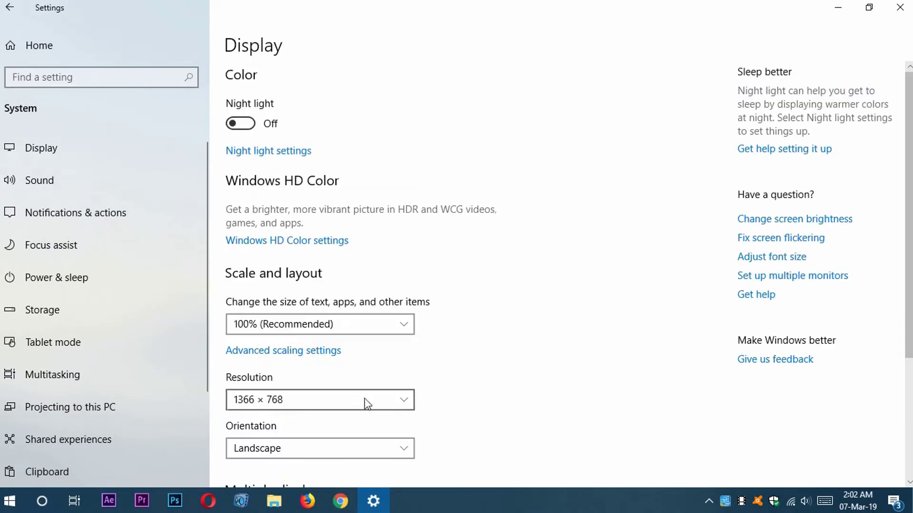
pyautogui.click(364, 398)
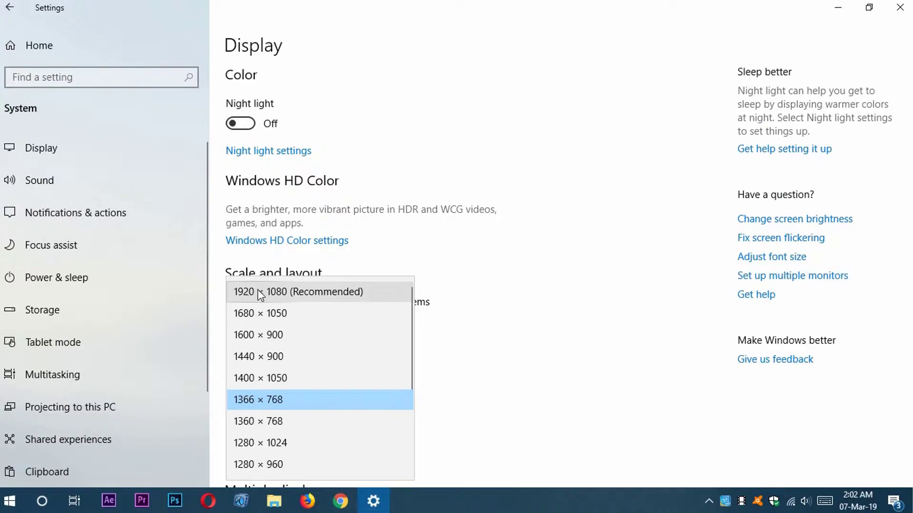
pyautogui.click(300, 292)
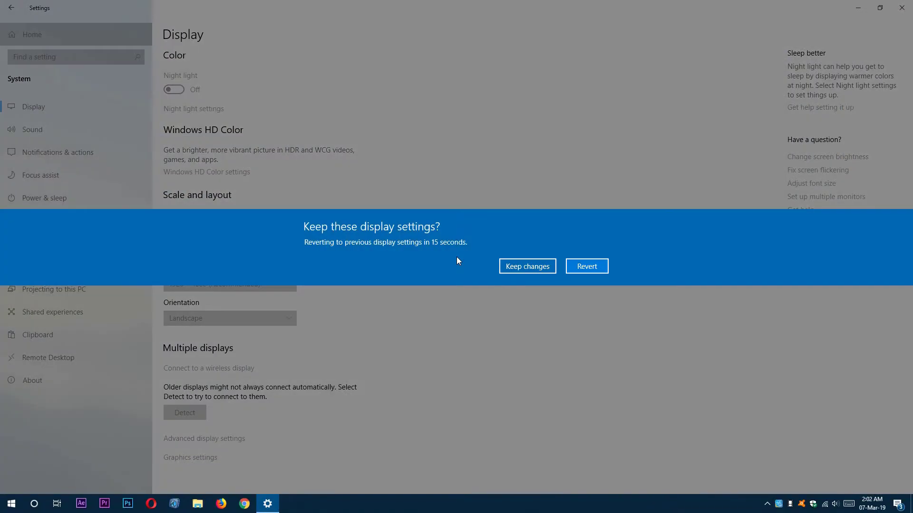
pyautogui.click(522, 269)
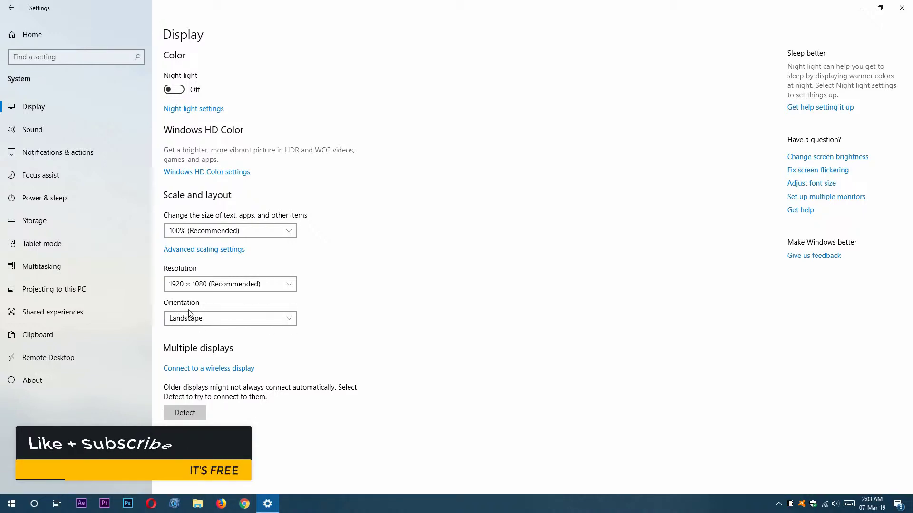
pyautogui.click(291, 319)
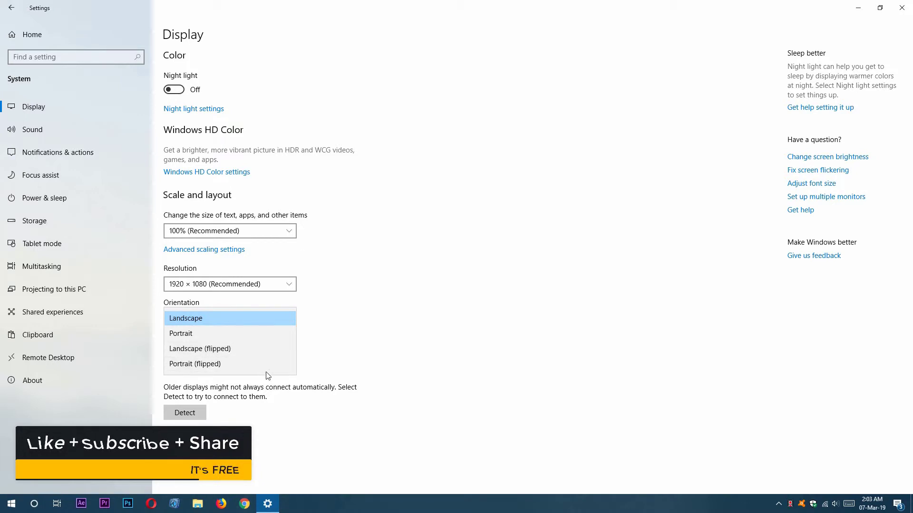
pyautogui.click(355, 330)
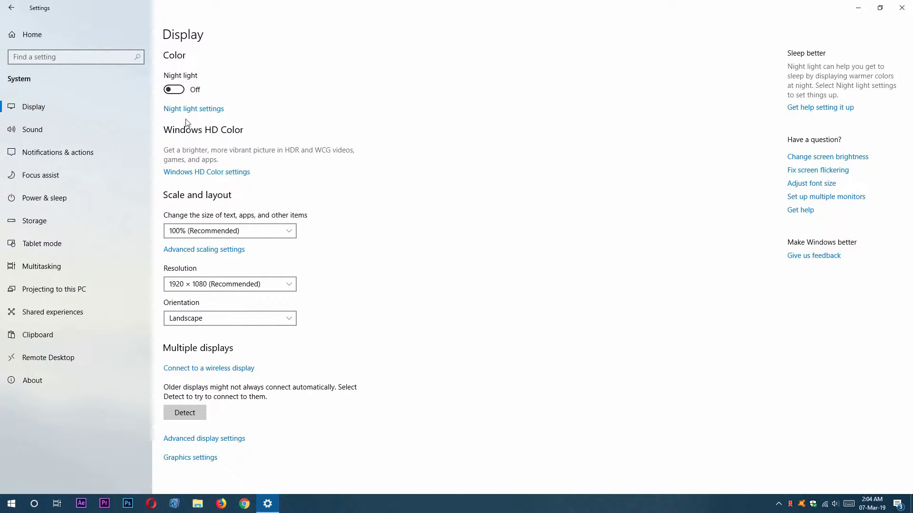
# Step: Turn night light on now and make its colour temperature slightly milder
pyautogui.click(200, 112)
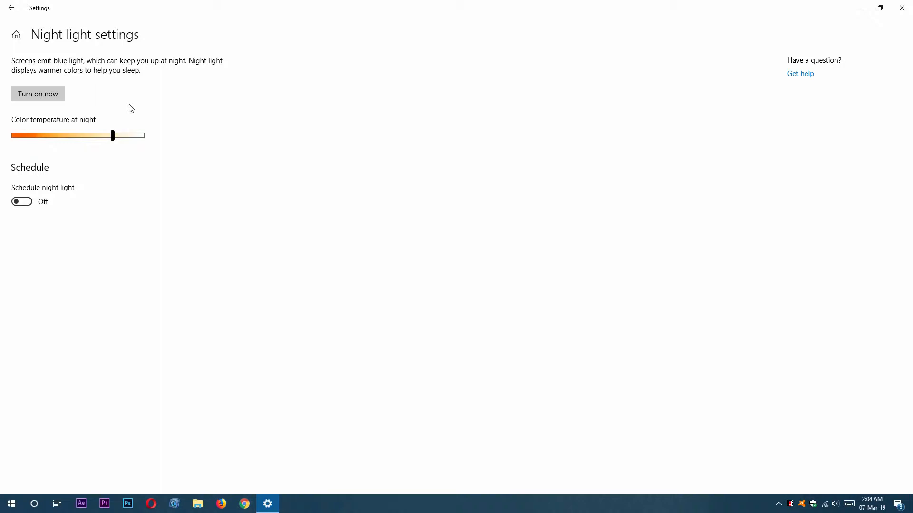
pyautogui.click(42, 94)
pyautogui.press('Right')
pyautogui.press('Right')
pyautogui.press('Right')
pyautogui.press('Right')
pyautogui.press('Right')
pyautogui.press('Right')
pyautogui.press('Right')
# Step: Enable the night light schedule with a 7:00 PM turn-on time
pyautogui.click(21, 205)
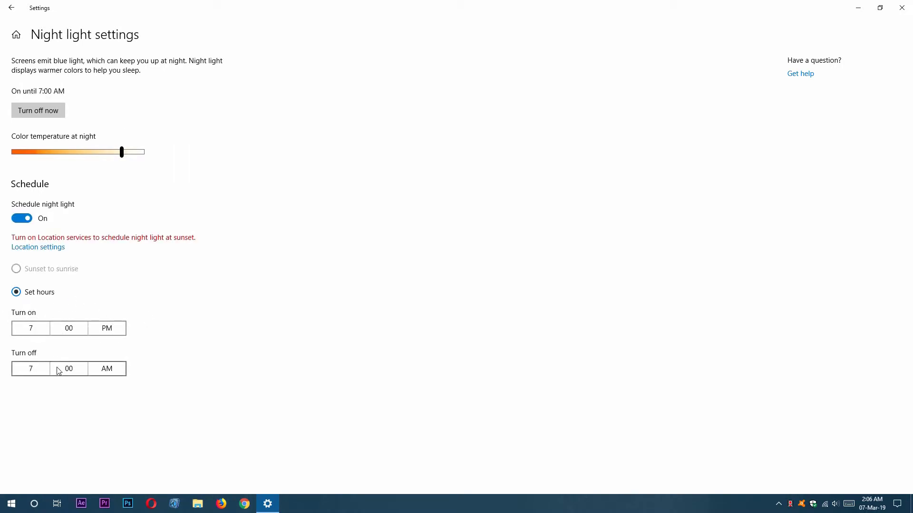
pyautogui.click(39, 332)
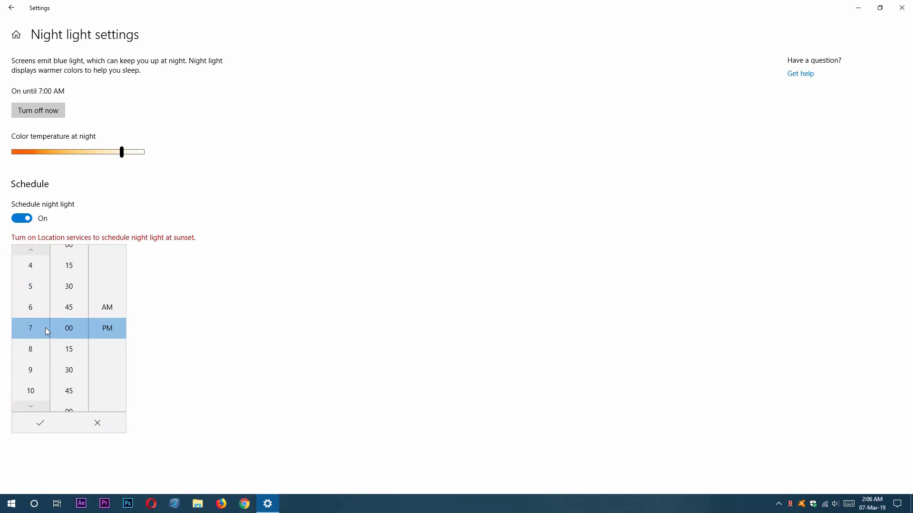
pyautogui.click(34, 408)
pyautogui.click(29, 251)
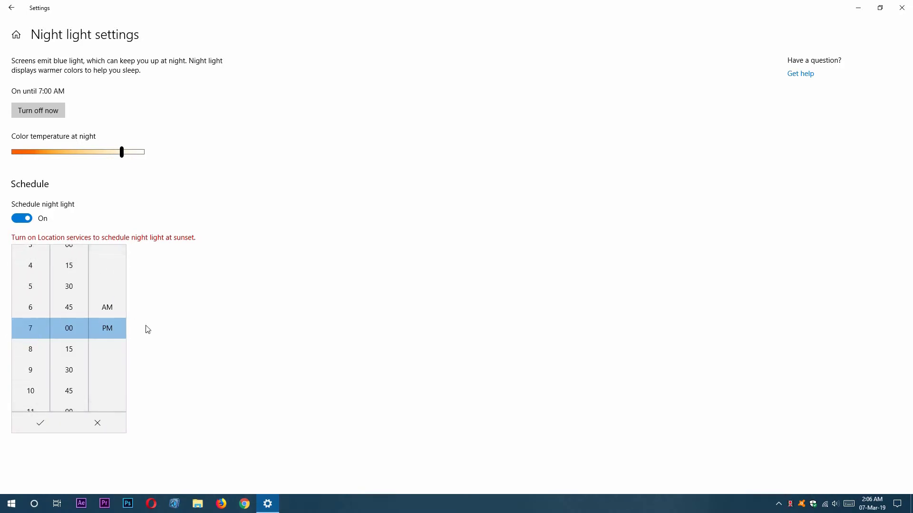
pyautogui.click(39, 420)
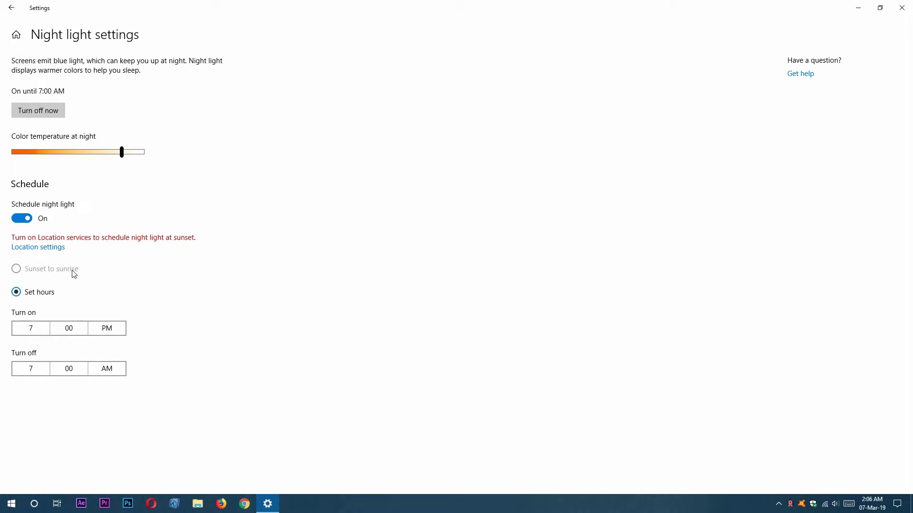
# Step: Switch on location services and schedule night light from sunset to sunrise
pyautogui.click(903, 503)
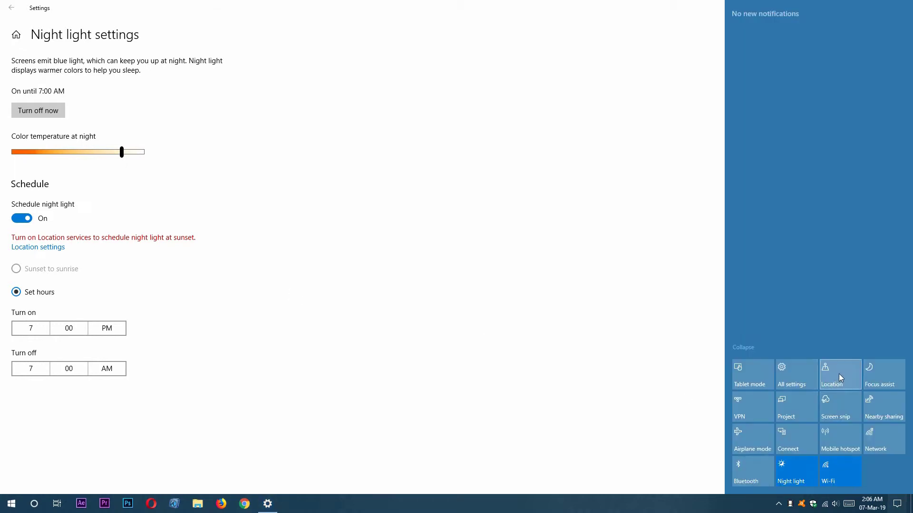
pyautogui.click(839, 378)
pyautogui.click(141, 251)
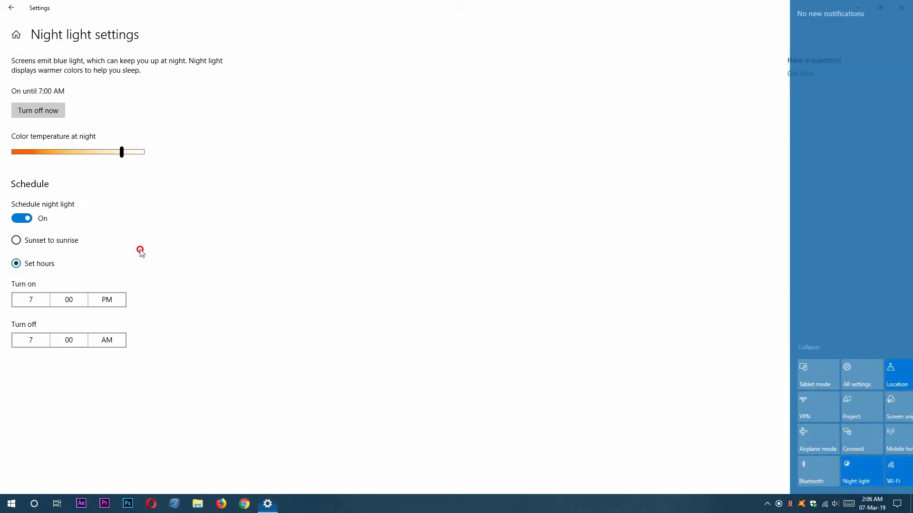
pyautogui.click(17, 240)
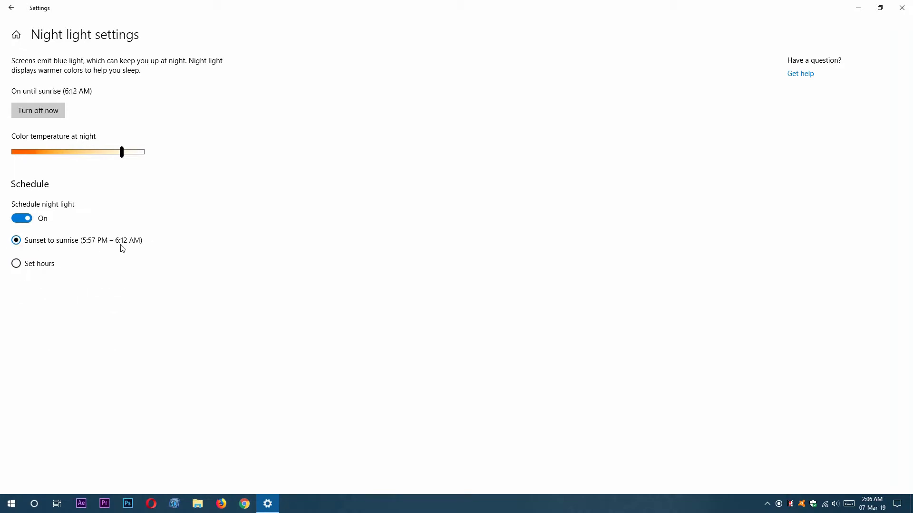
# Step: Check Advanced display settings (1920 × 1080, 60 Hz, 8-bit), then return to Display
pyautogui.click(12, 8)
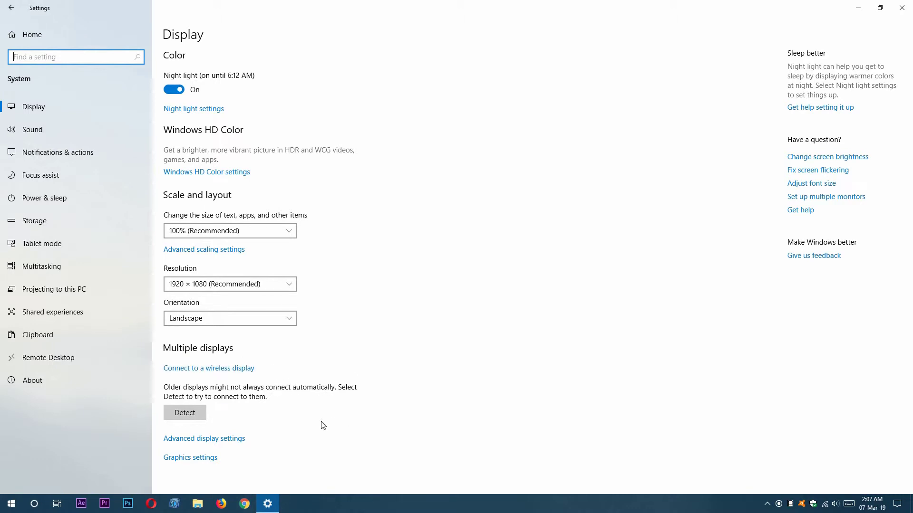
pyautogui.click(220, 444)
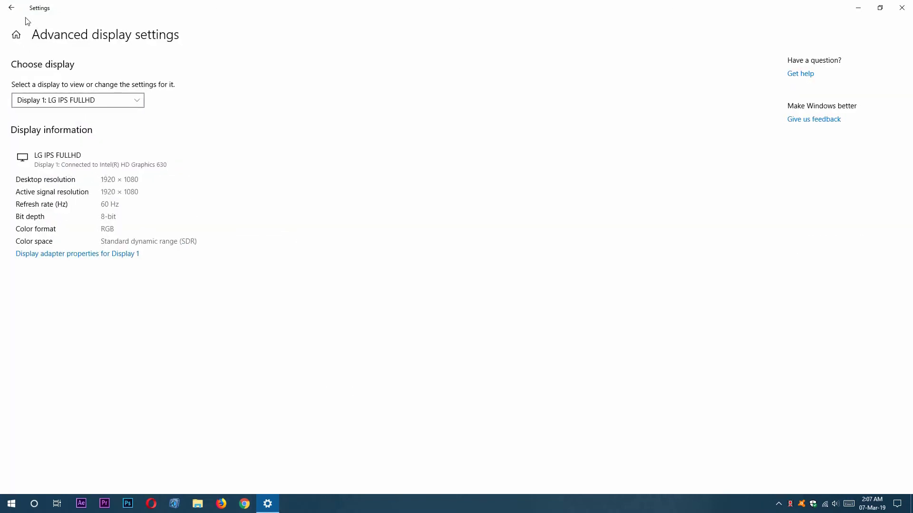
pyautogui.click(11, 8)
pyautogui.click(200, 459)
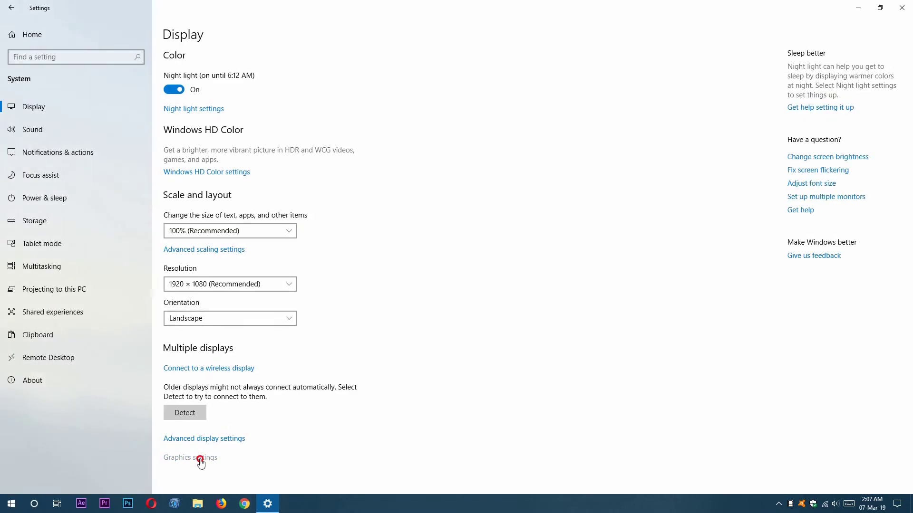